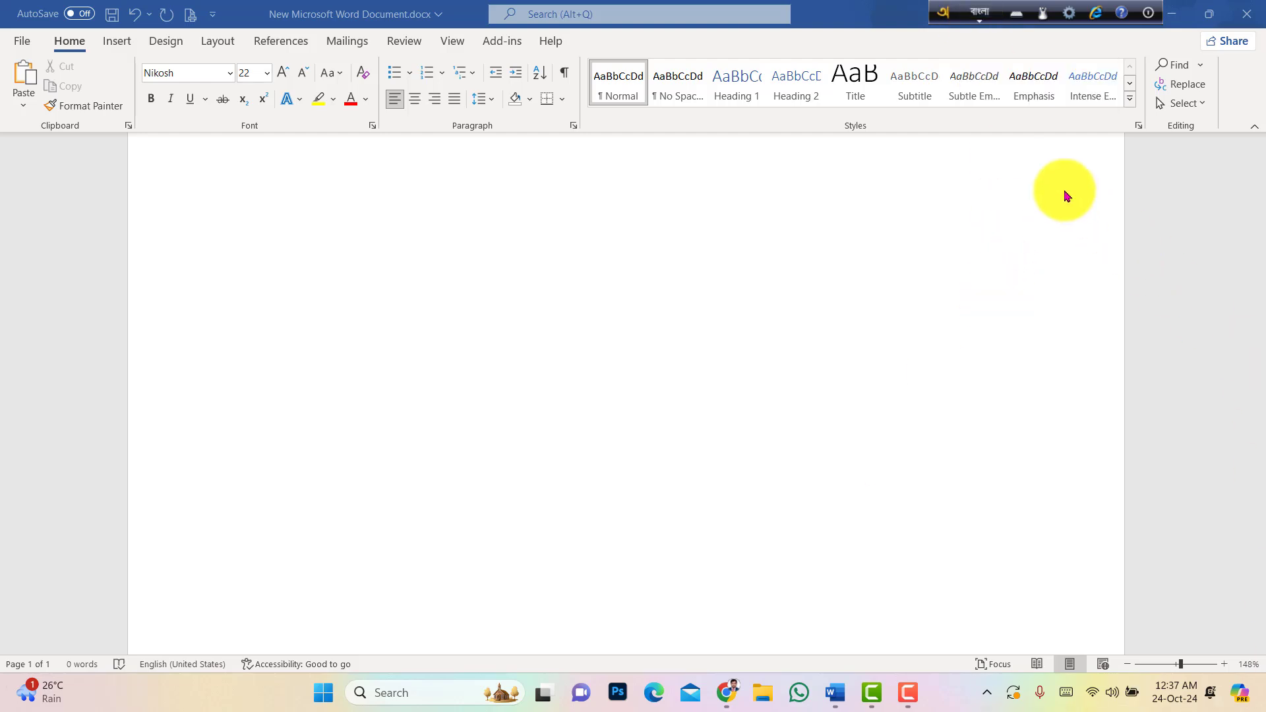
- Open Avro Keyboard's layout viewer and move it below the area where the document text is entered
{"action": "left_click", "coordinate": [978, 20]}
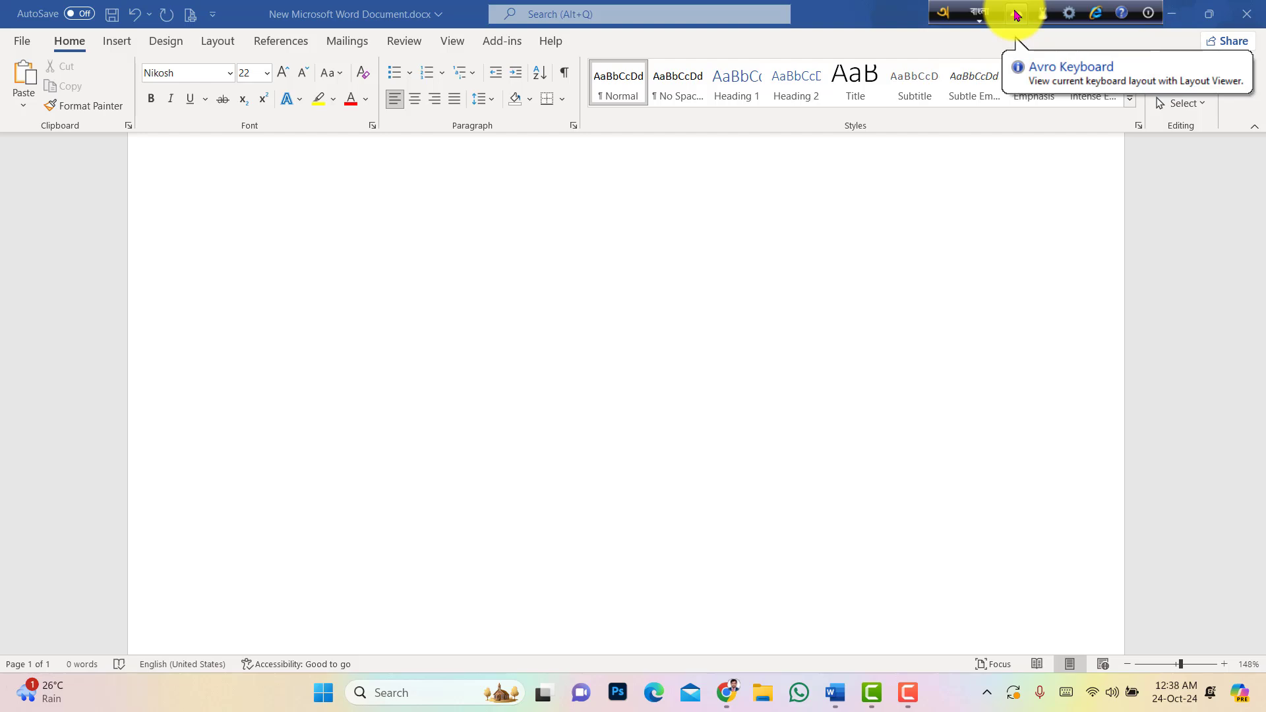
{"action": "left_click", "coordinate": [1017, 14]}
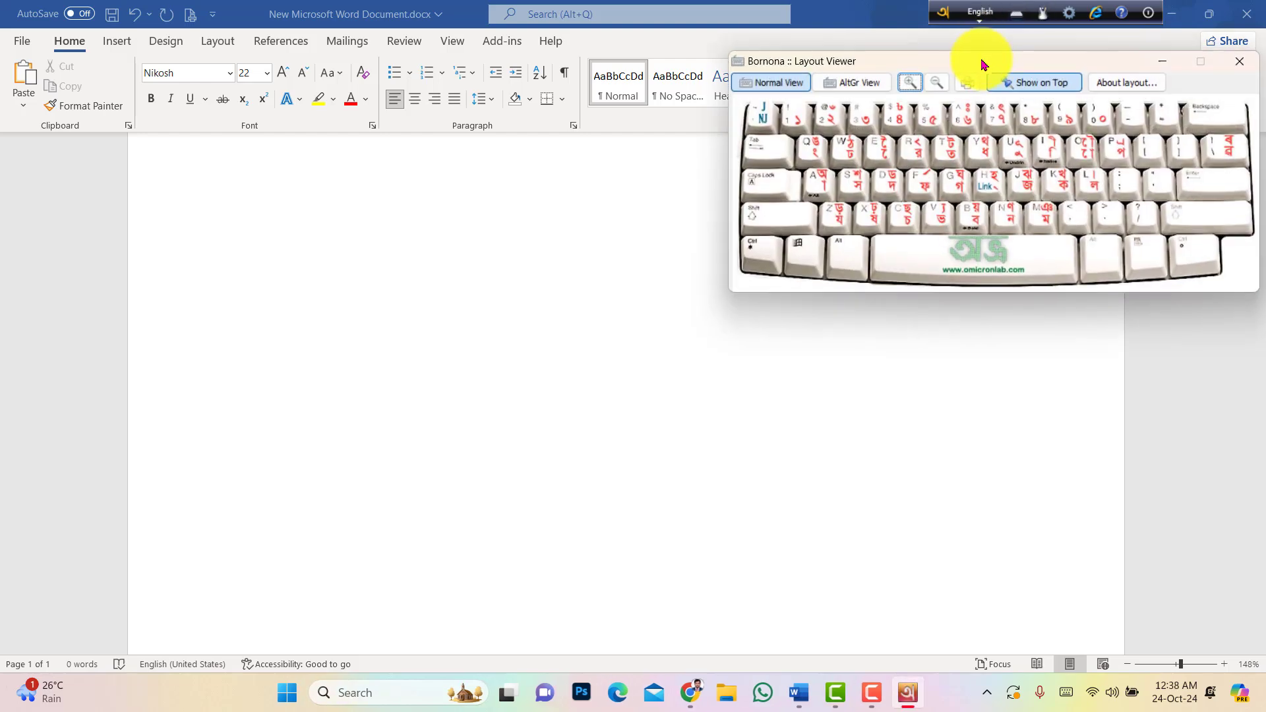
{"action": "left_click_drag", "start_coordinate": [981, 64], "coordinate": [923, 491]}
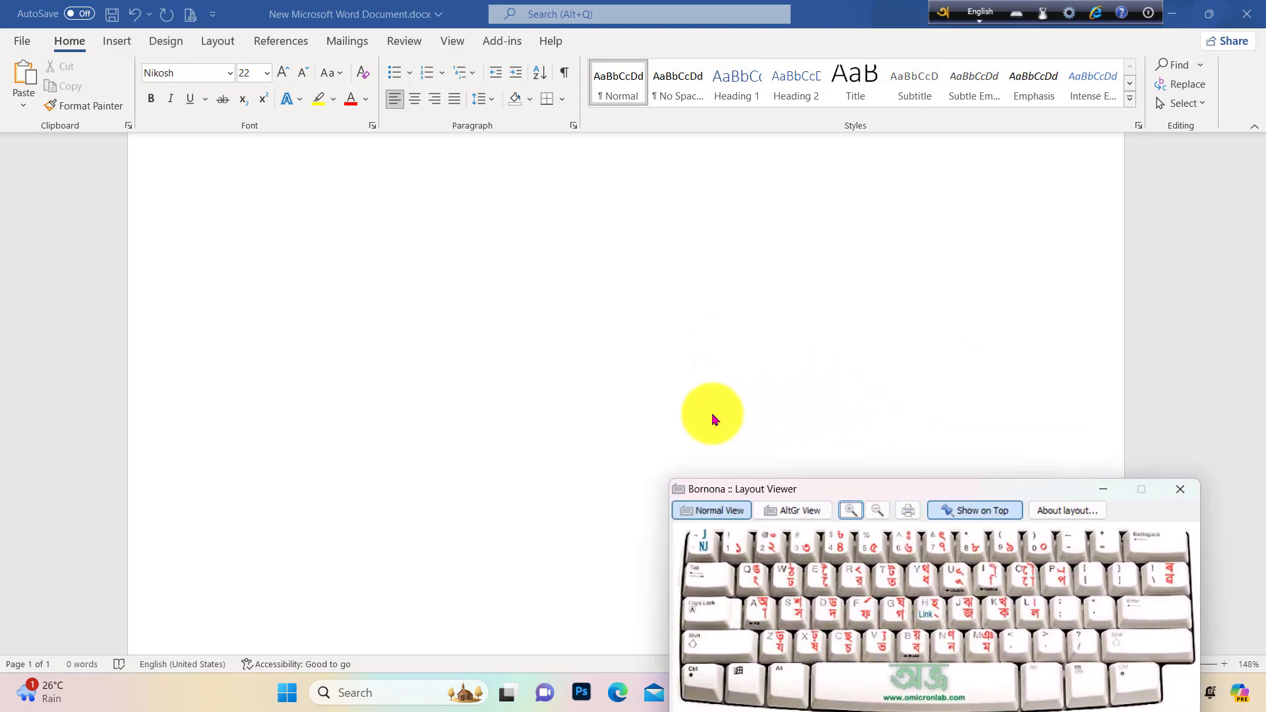
{"action": "left_click", "coordinate": [700, 416]}
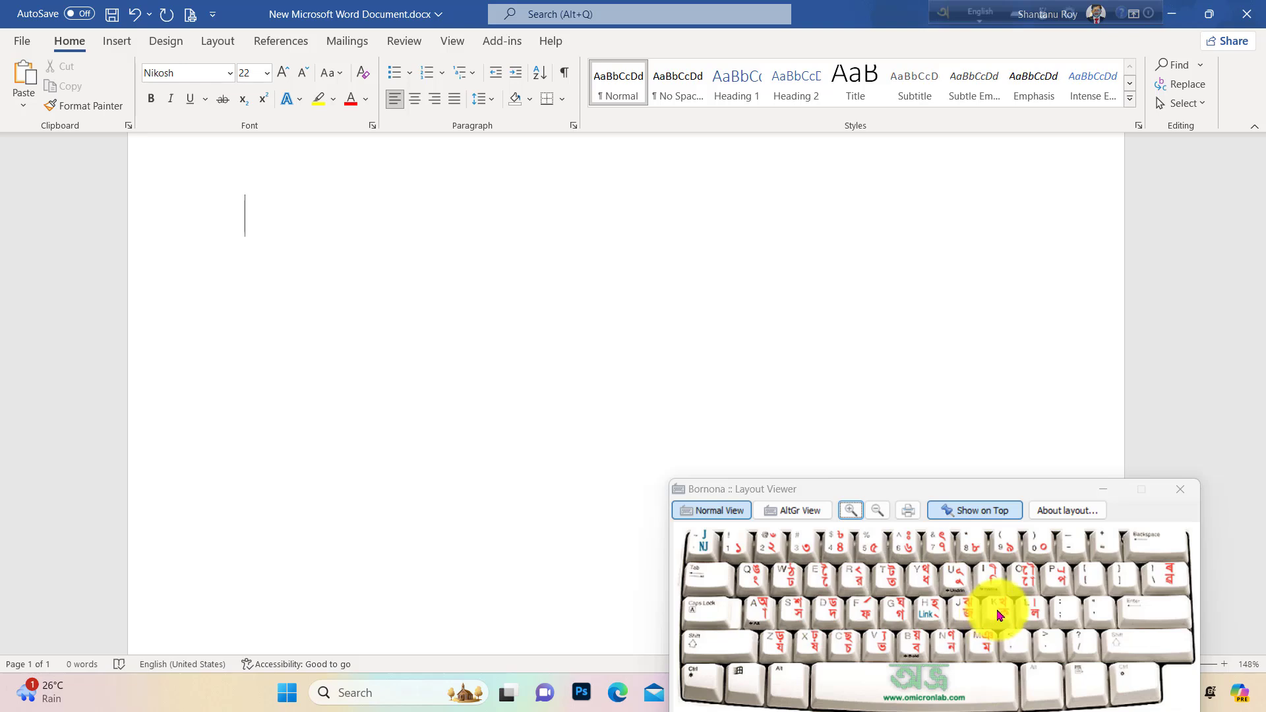
{"action": "type", "text": "k"}
{"action": "key", "text": "BackSpace"}
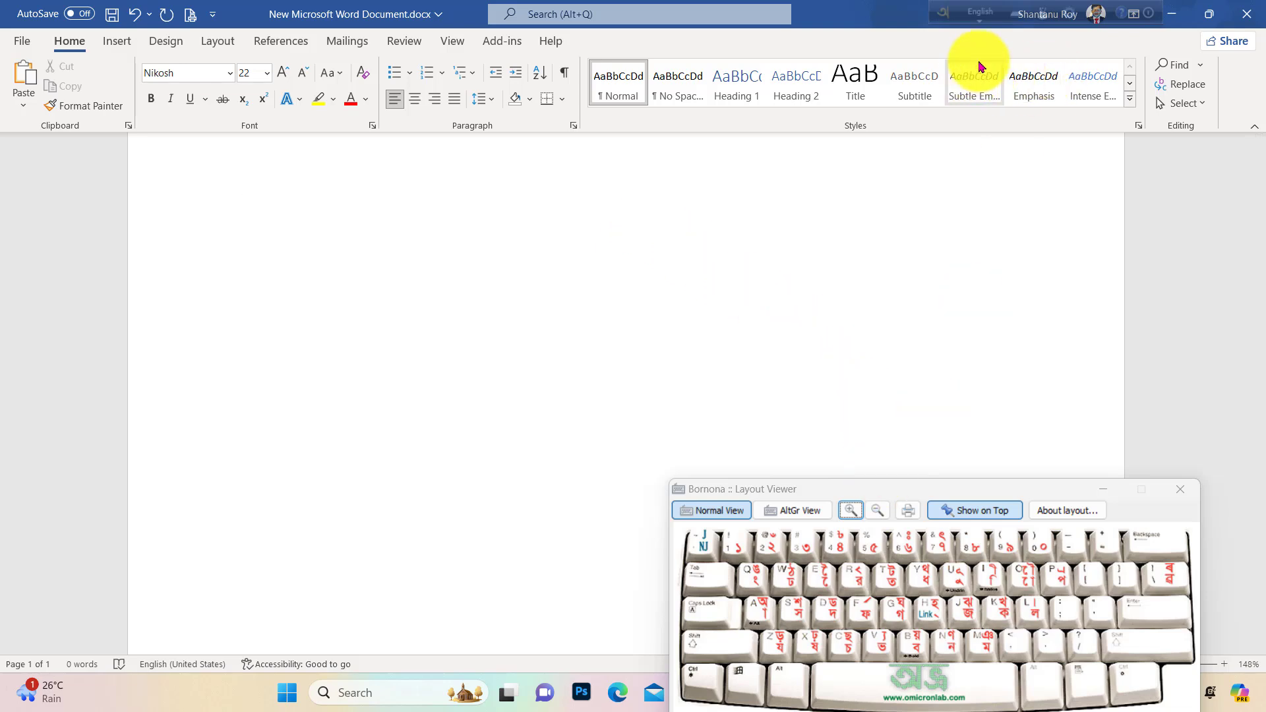
- Switch Avro Keyboard to Bangla and write "কিভাবে আমরা" on the document's first line
{"action": "left_click", "coordinate": [977, 13]}
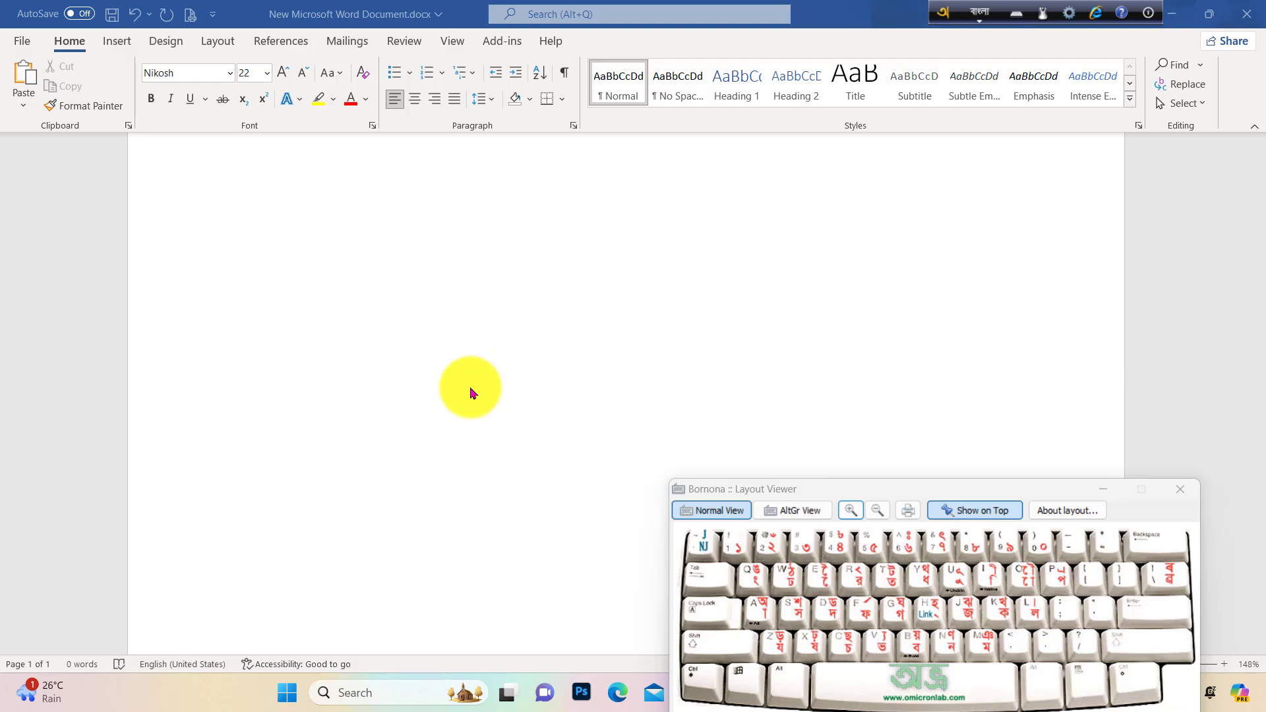
{"action": "left_click", "coordinate": [185, 244]}
{"action": "type", "text": "ক"}
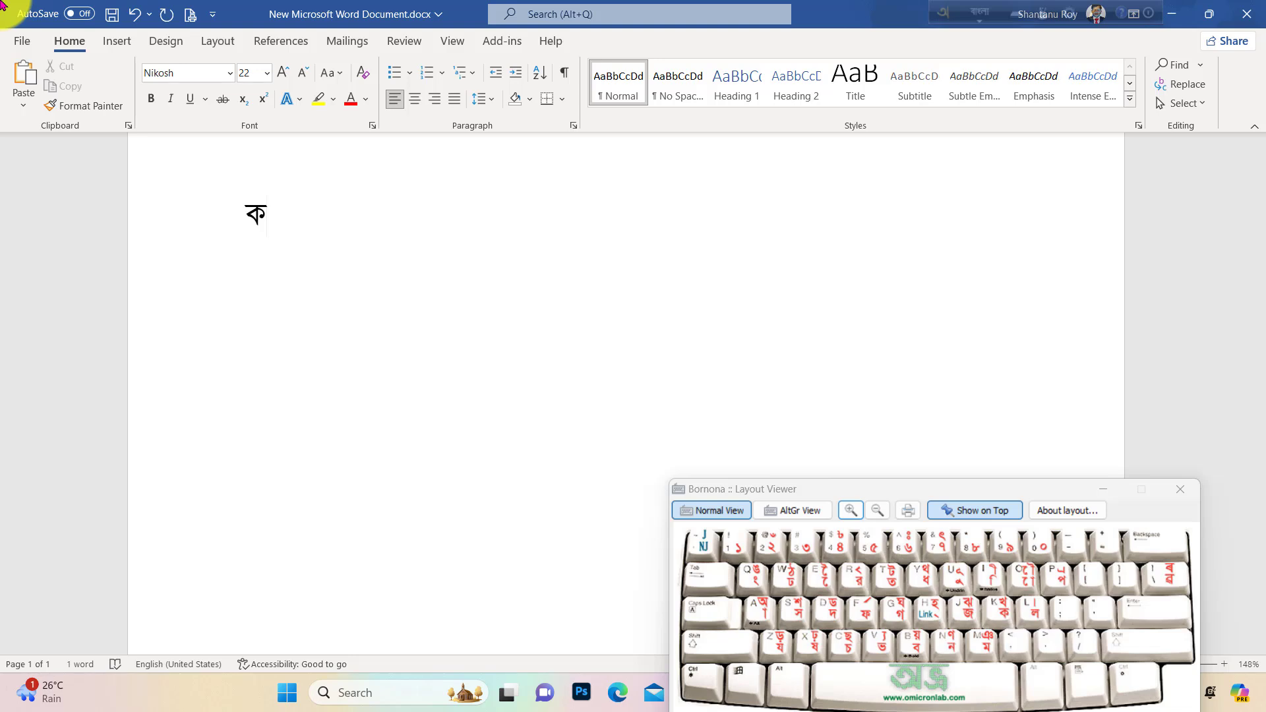
{"action": "type", "text": "ি"}
{"action": "type", "text": "ভাব"}
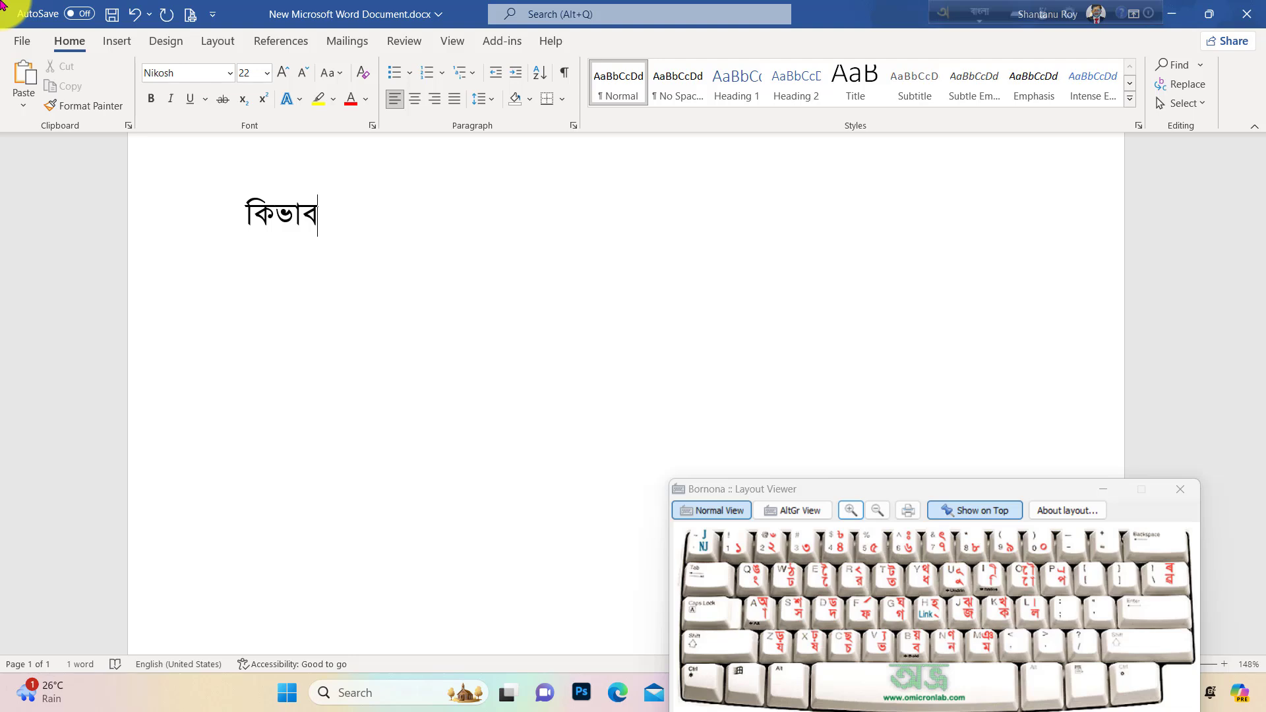
{"action": "type", "text": "ে অআ"}
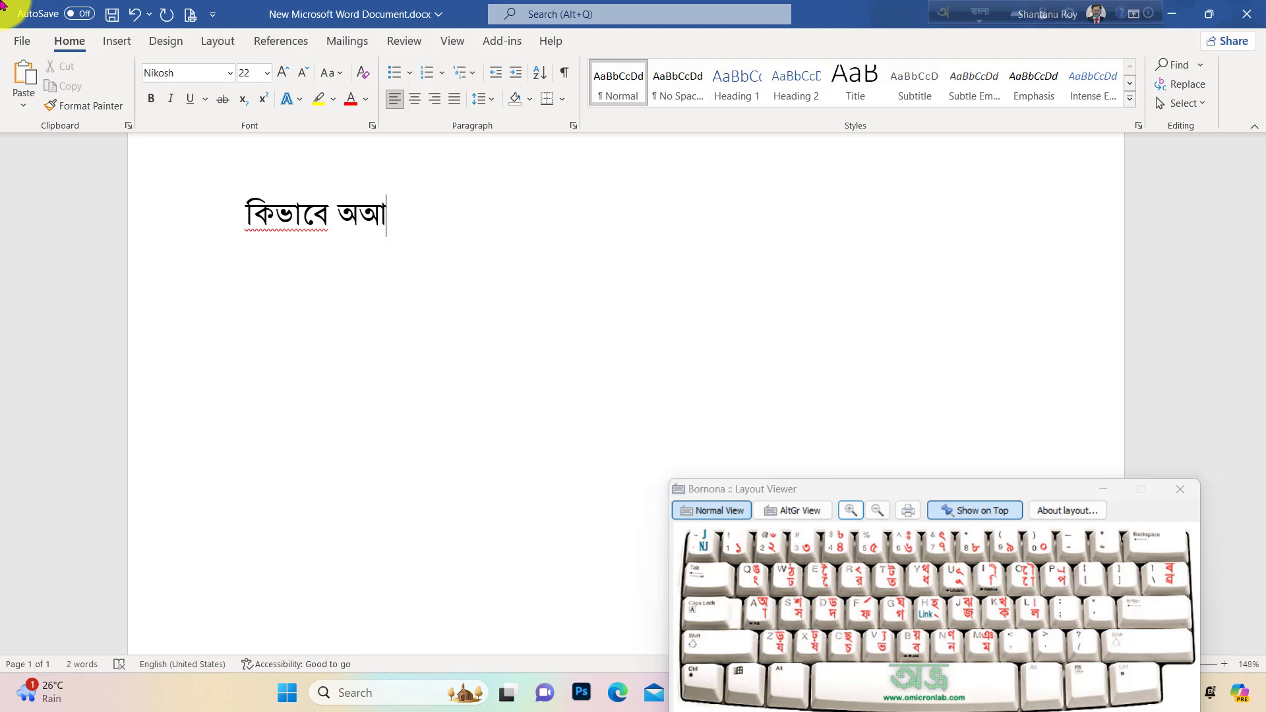
{"action": "key", "text": "Left"}
{"action": "key", "text": "BackSpace"}
{"action": "type", "text": "মরা"}
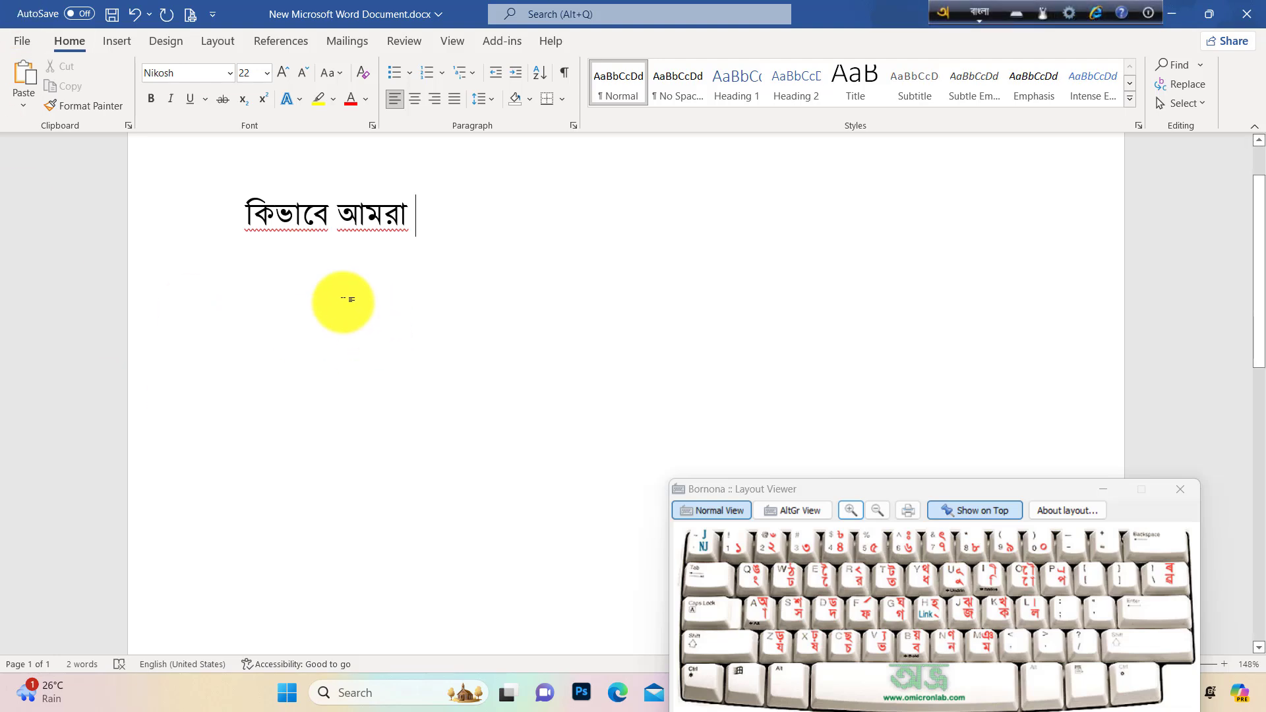
- Switch the input language to English and continue the line with "Nikosh Font"
{"action": "left_click", "coordinate": [974, 14]}
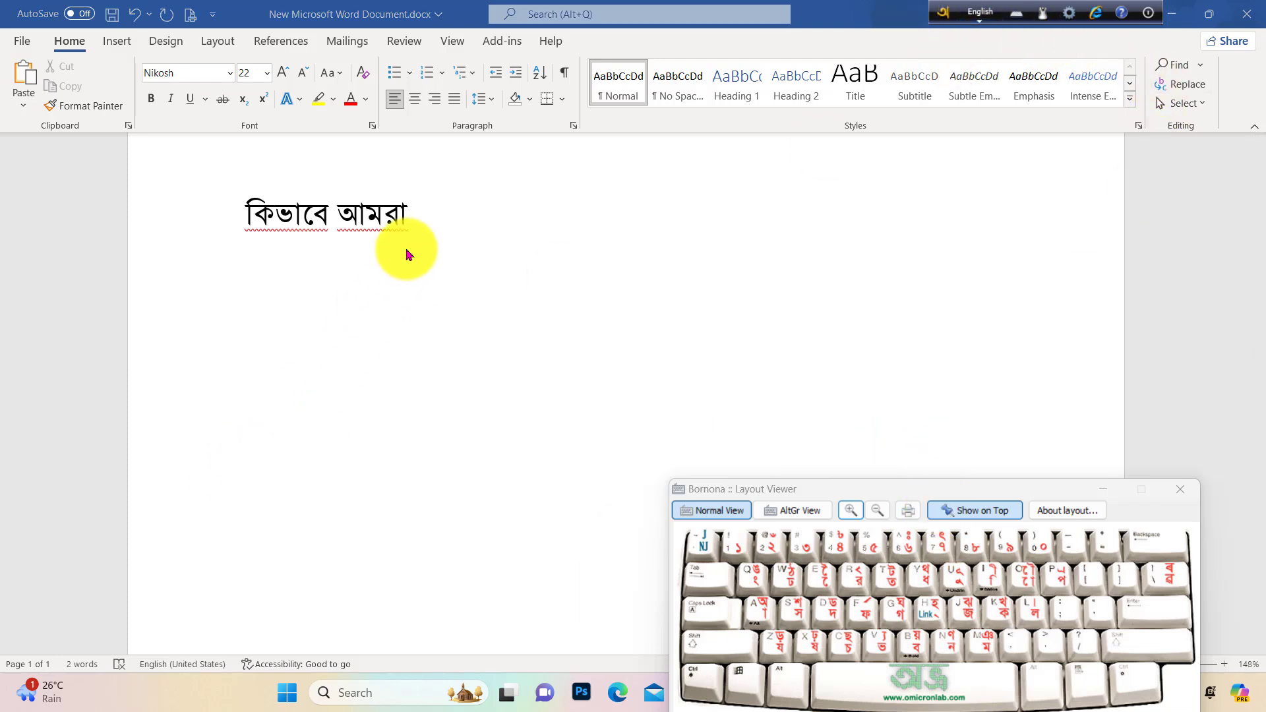
{"action": "left_click", "coordinate": [423, 232]}
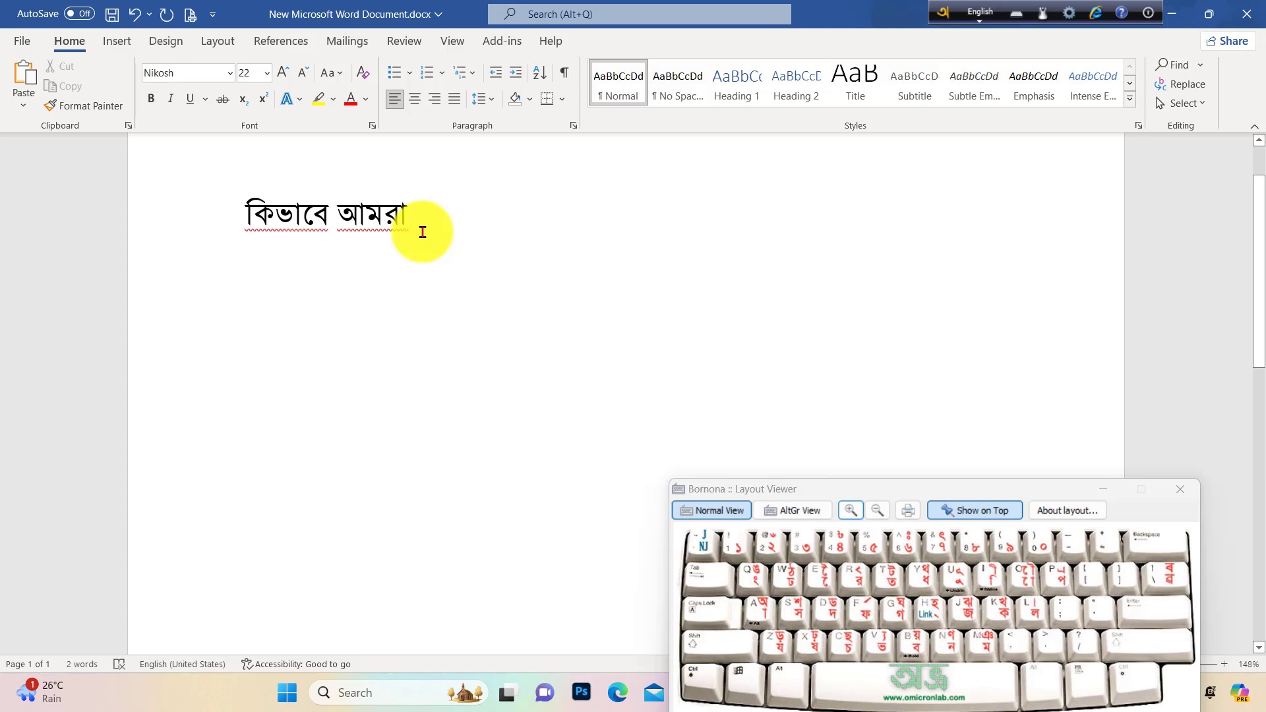
{"action": "type", "text": "Nik"}
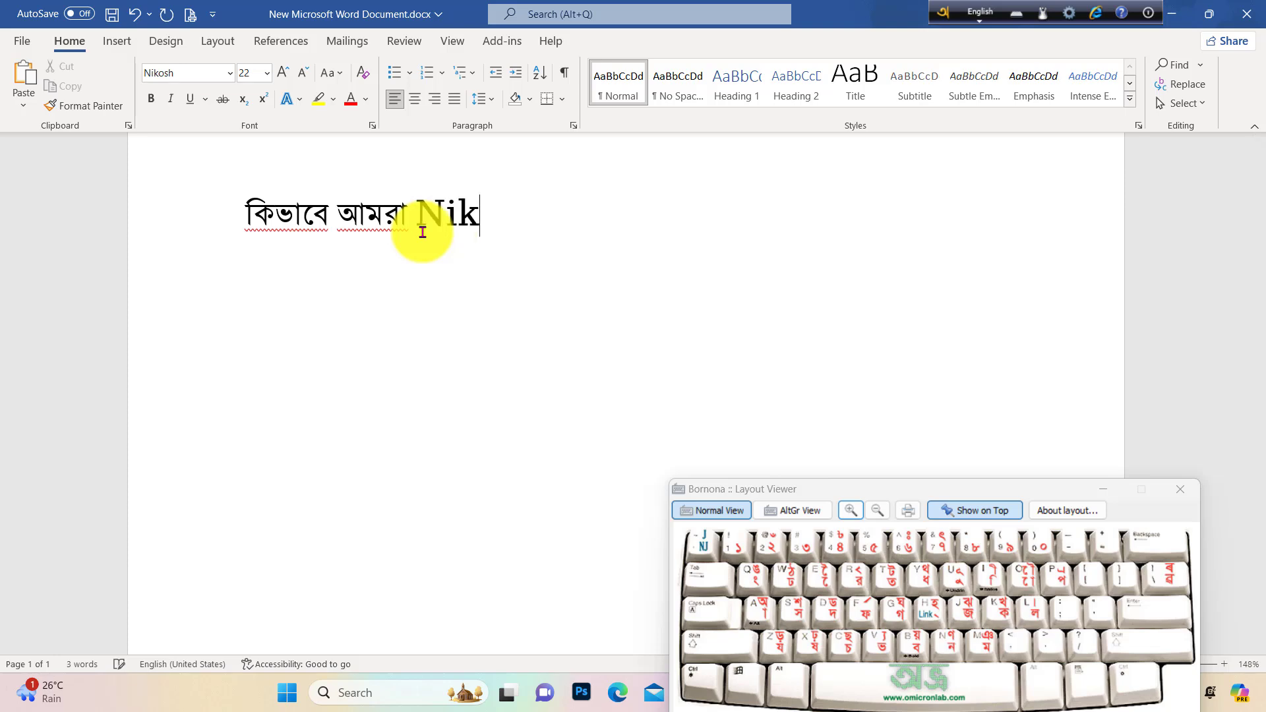
{"action": "type", "text": "osh  "}
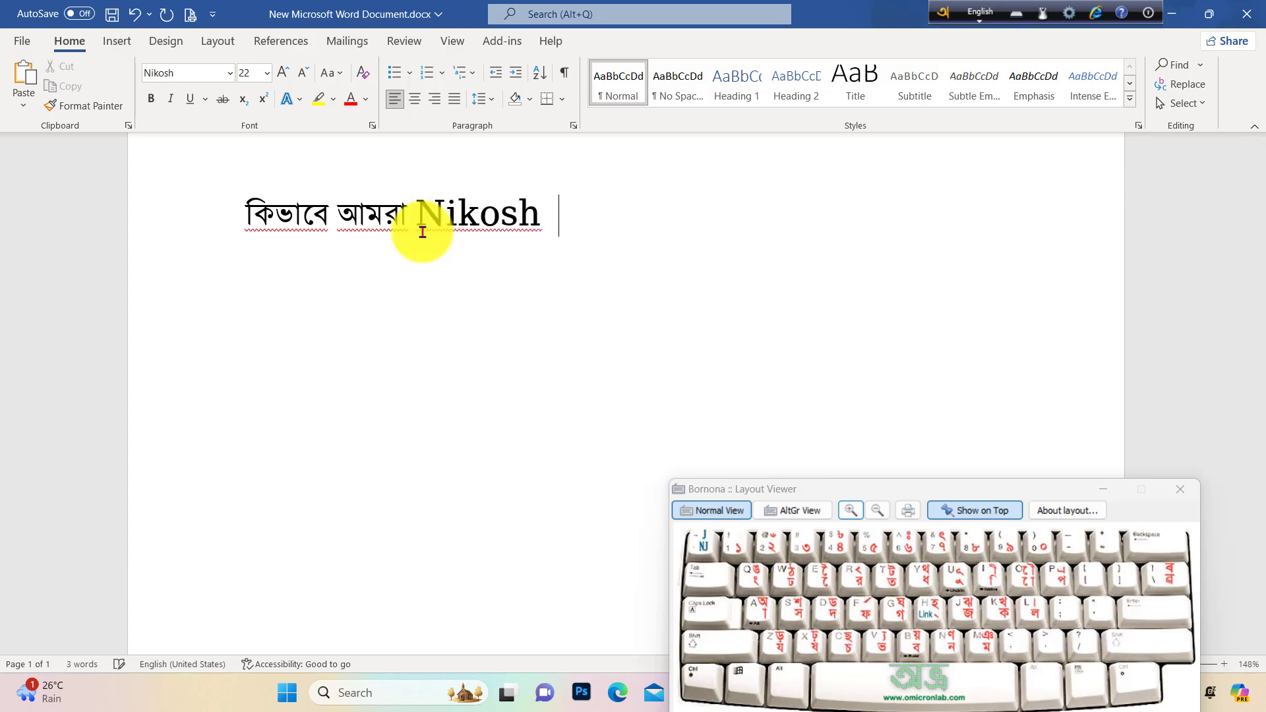
{"action": "type", "text": "Font"}
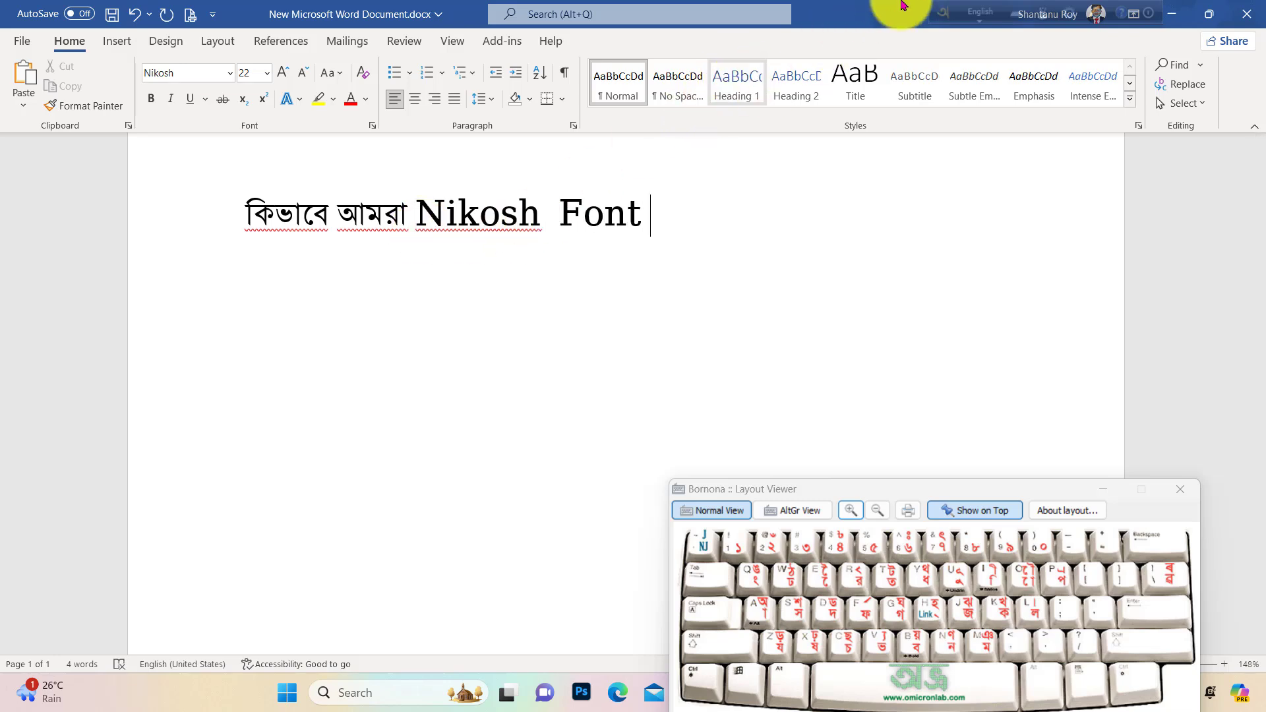
- Switch the input language back to Bangla and continue the line with "দিয়ে বাংলা"
{"action": "left_click", "coordinate": [964, 11]}
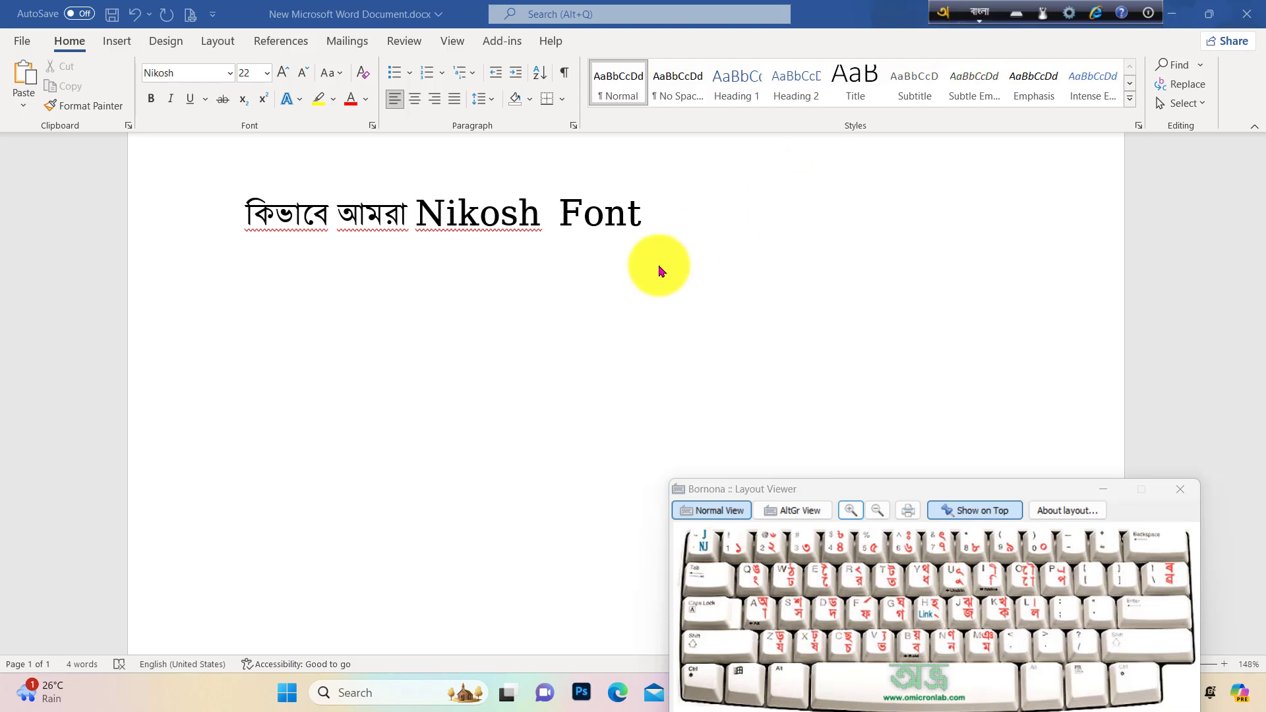
{"action": "left_click", "coordinate": [668, 215]}
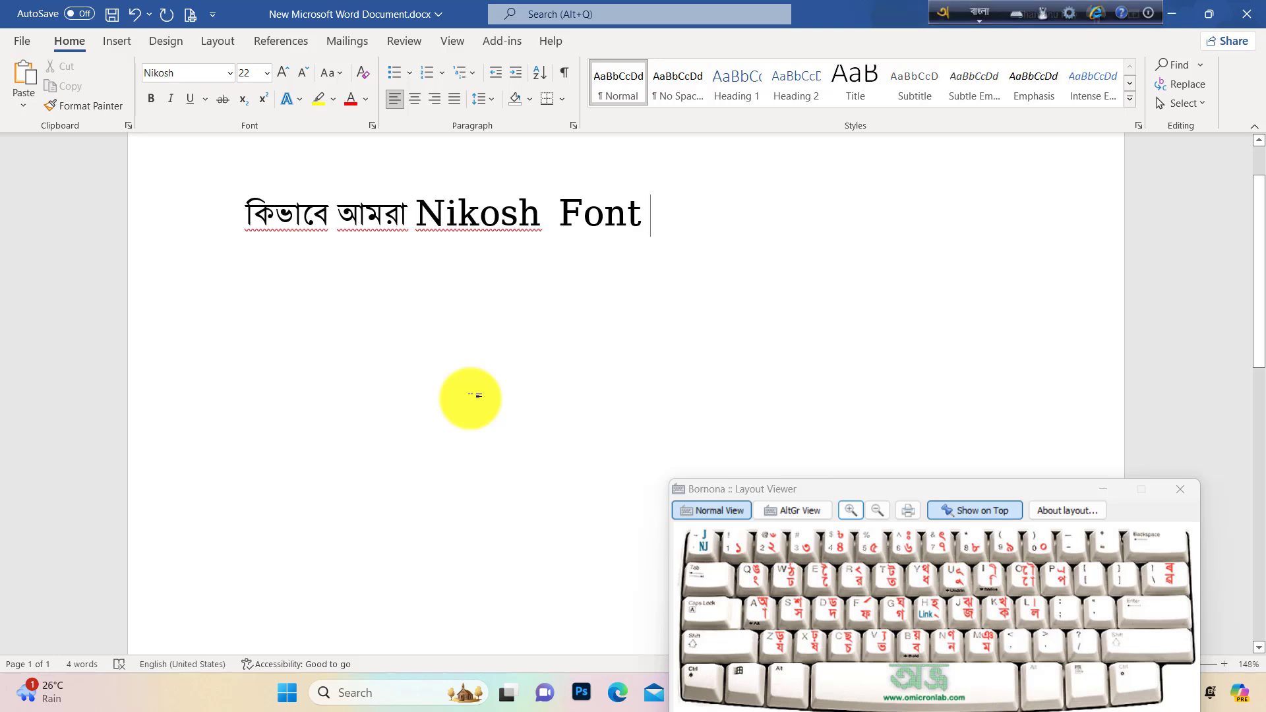
{"action": "type", "text": "দ"}
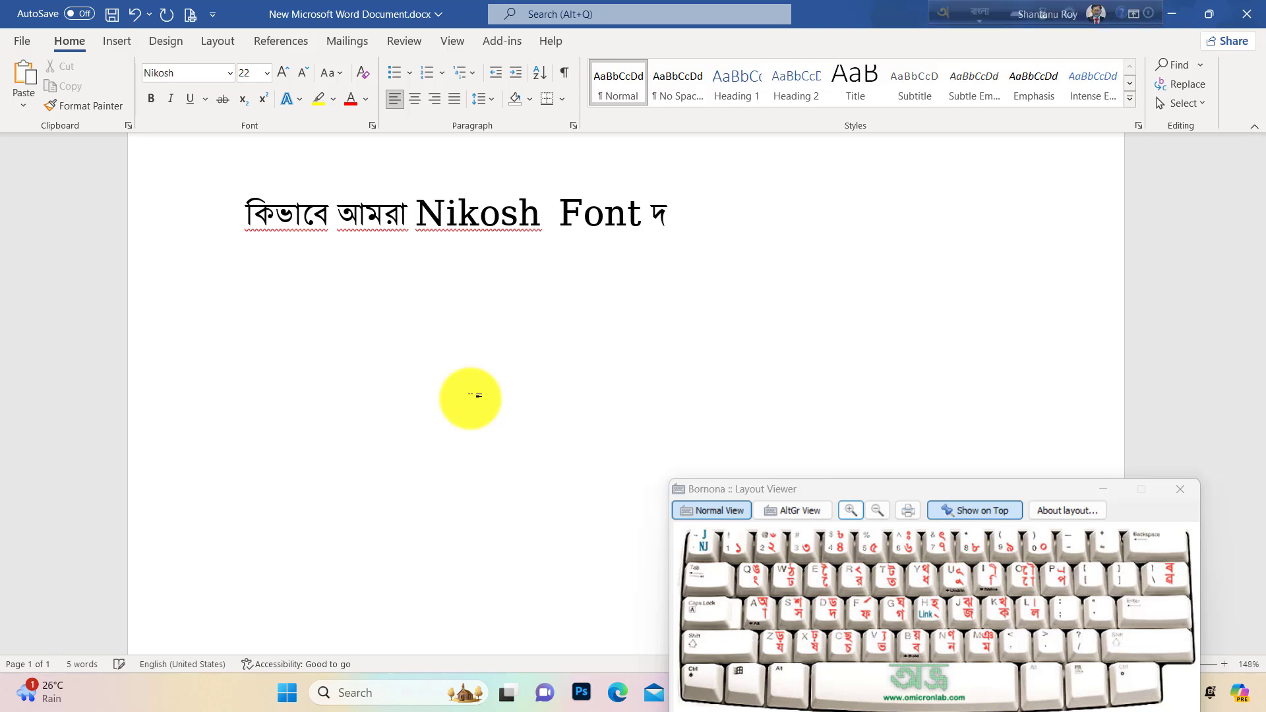
{"action": "type", "text": "িয়ে"}
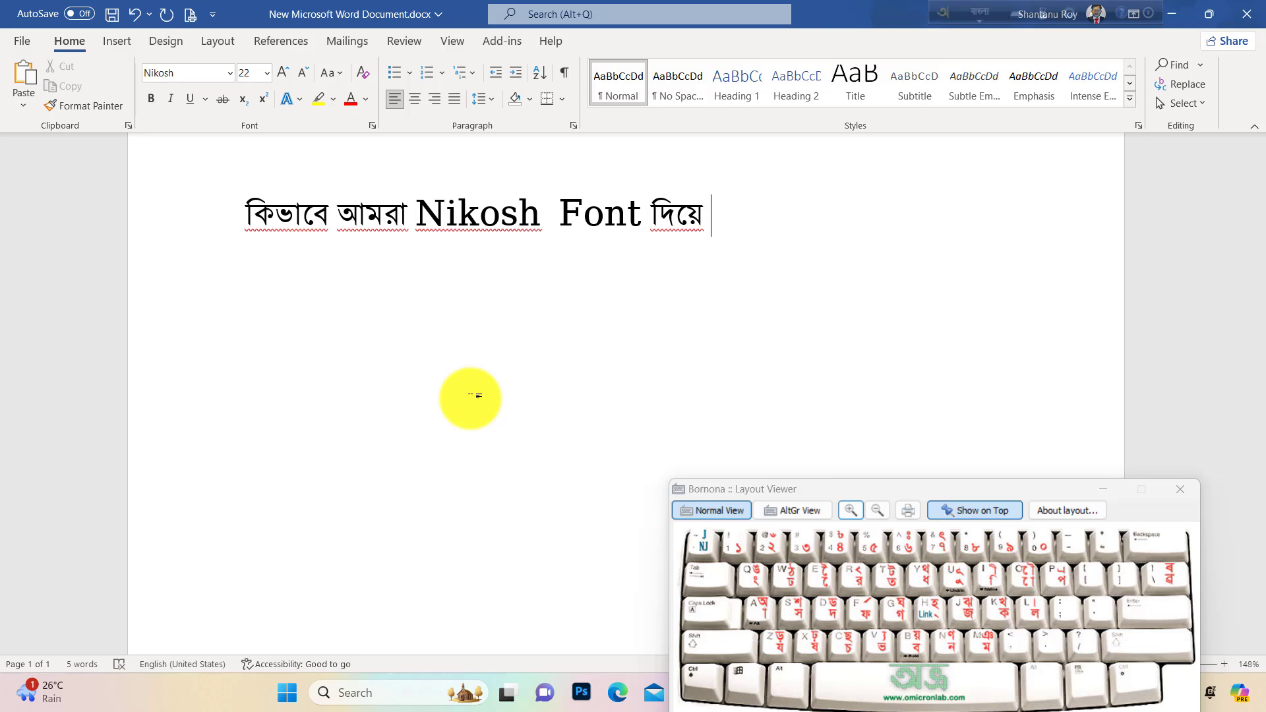
{"action": "type", "text": " বাঙ"}
{"action": "key", "text": "BackSpace"}
{"action": "type", "text": "ঙ"}
{"action": "key", "text": "BackSpace"}
{"action": "type", "text": "ংলা"}
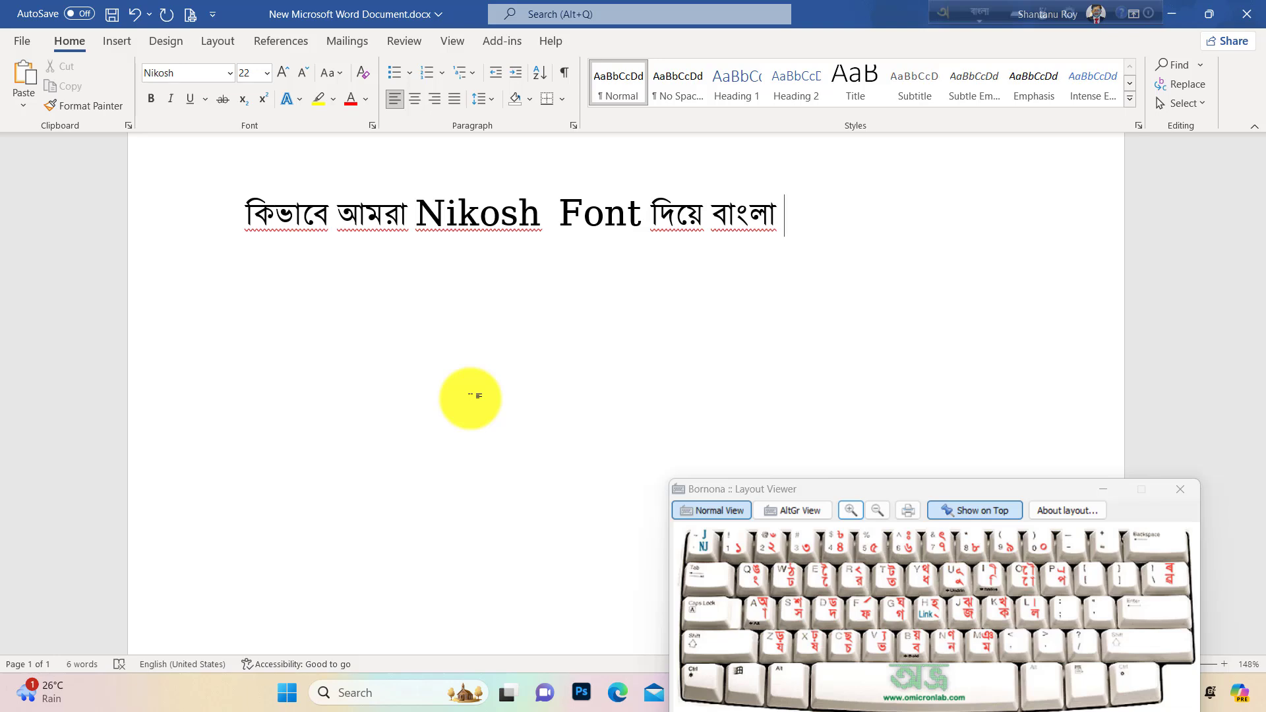
- Finish the sentence with the words "টাইপ করব ।"
{"action": "type", "text": "ত"}
{"action": "key", "text": "BackSpace"}
{"action": "type", "text": "টা"}
{"action": "type", "text": "ইপ ক"}
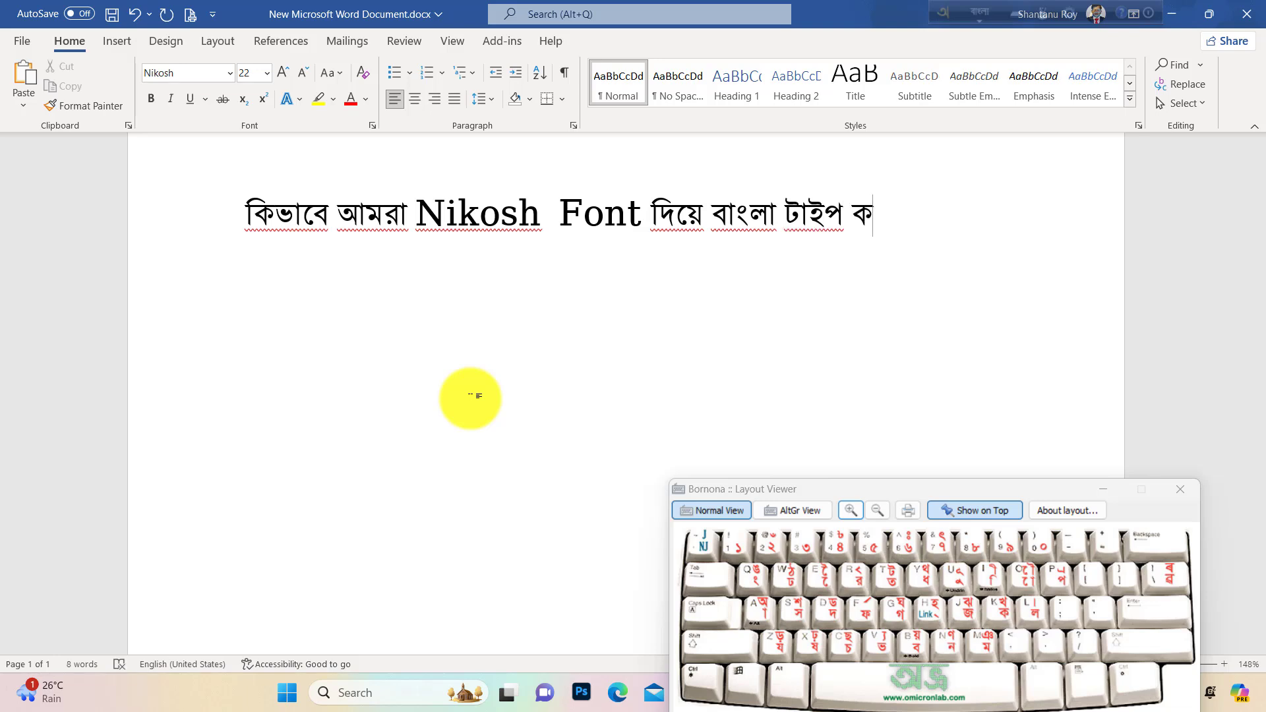
{"action": "type", "text": "র"}
{"action": "type", "text": "ব"}
{"action": "type", "text": "্ল"}
{"action": "key", "text": "BackSpace"}
{"action": "key", "text": "BackSpace"}
{"action": "type", "text": "।"}
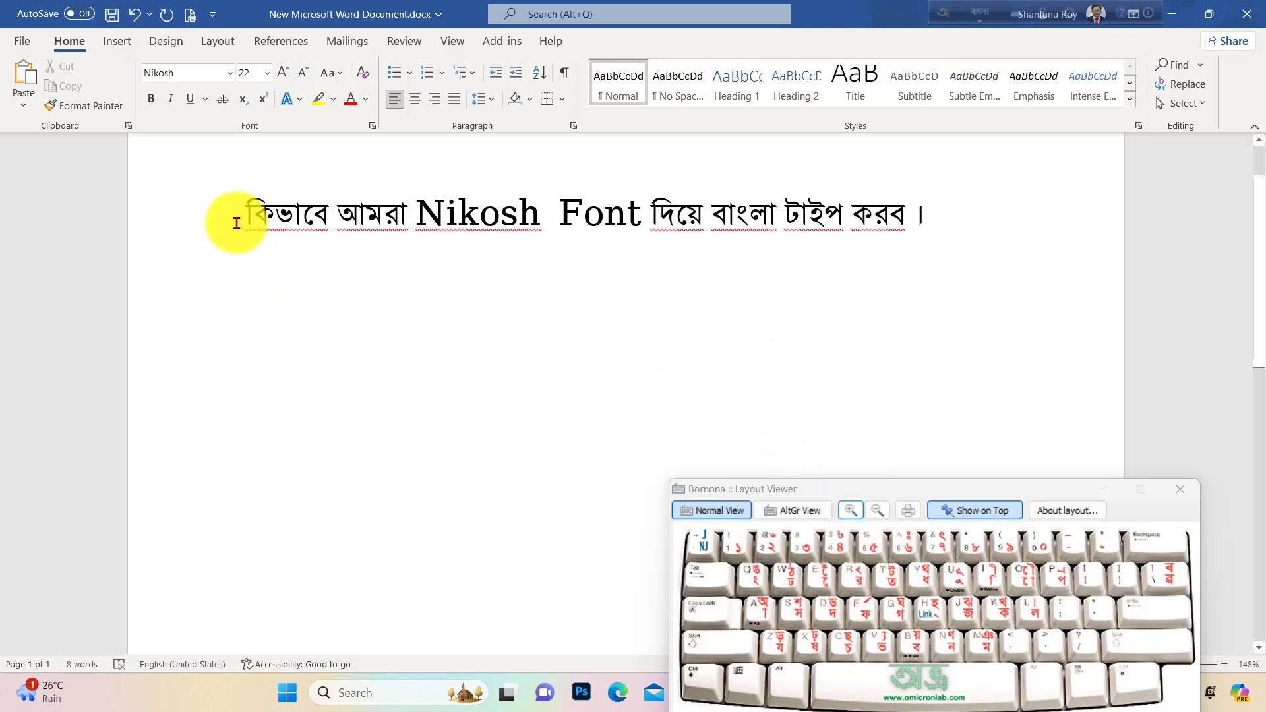
- Change the font colour of the whole sentence to red
{"action": "left_click_drag", "start_coordinate": [227, 220], "coordinate": [912, 246]}
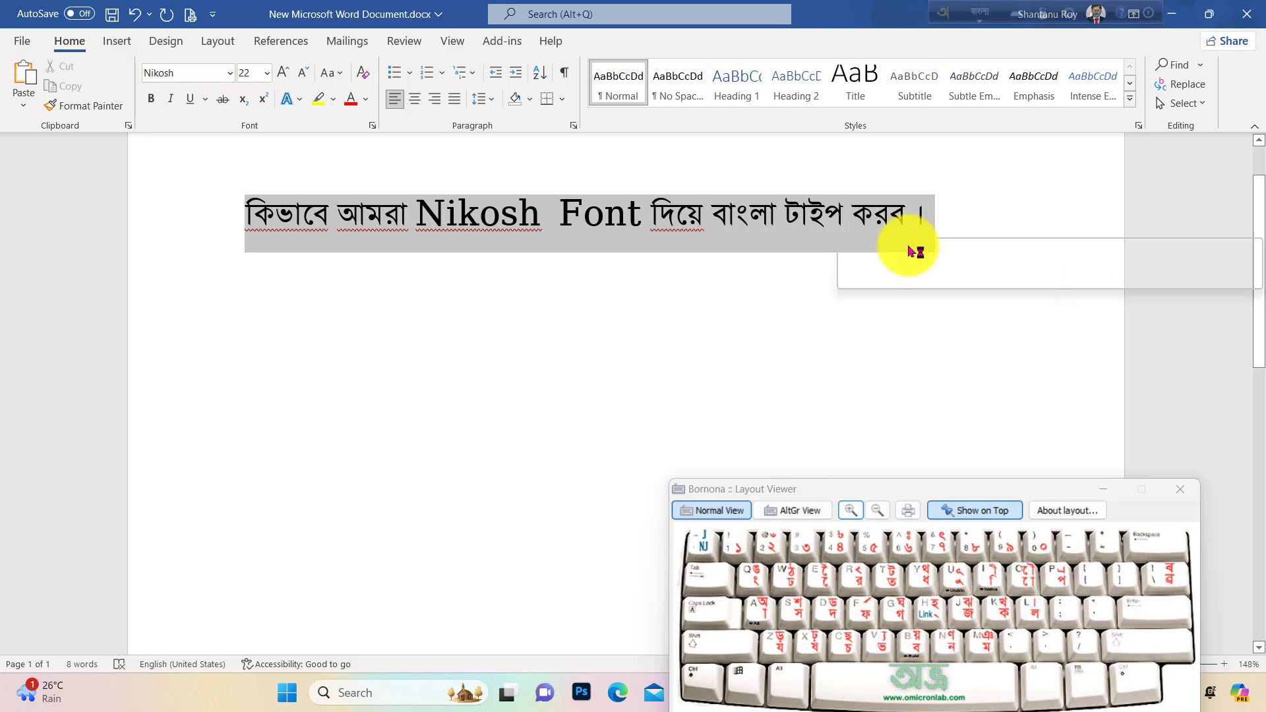
{"action": "left_click", "coordinate": [350, 103]}
{"action": "left_click", "coordinate": [472, 356]}
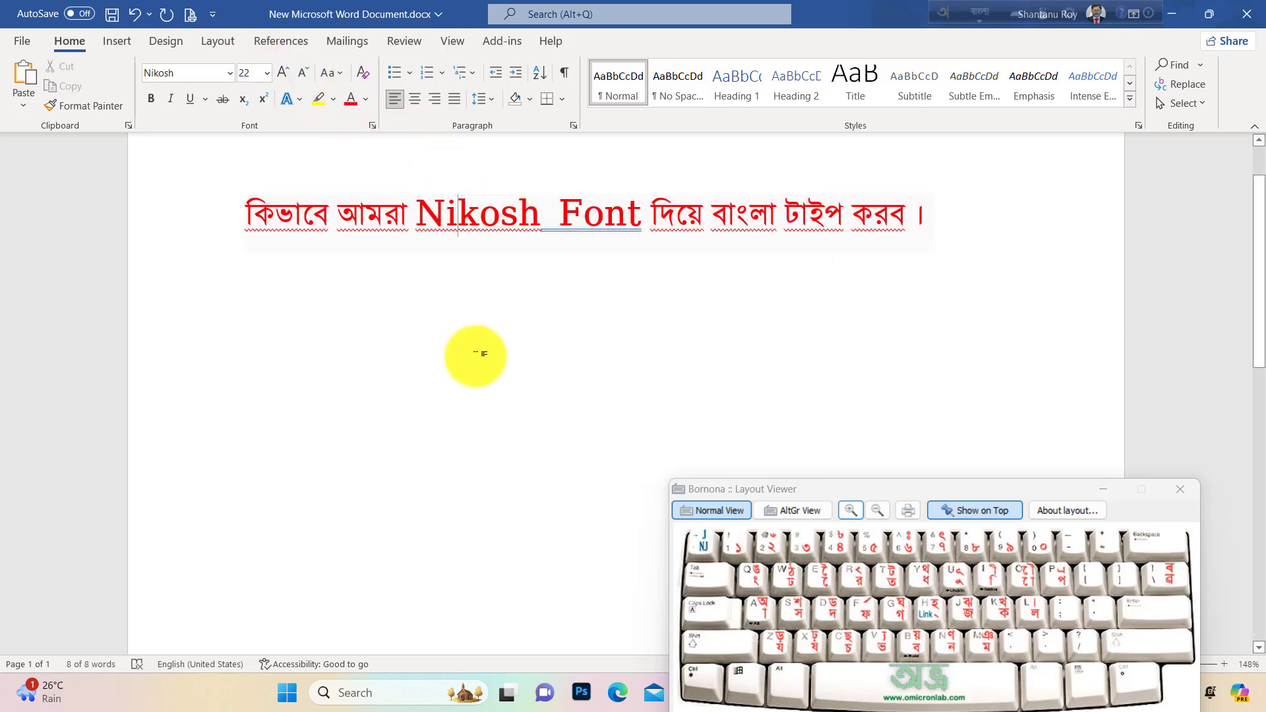